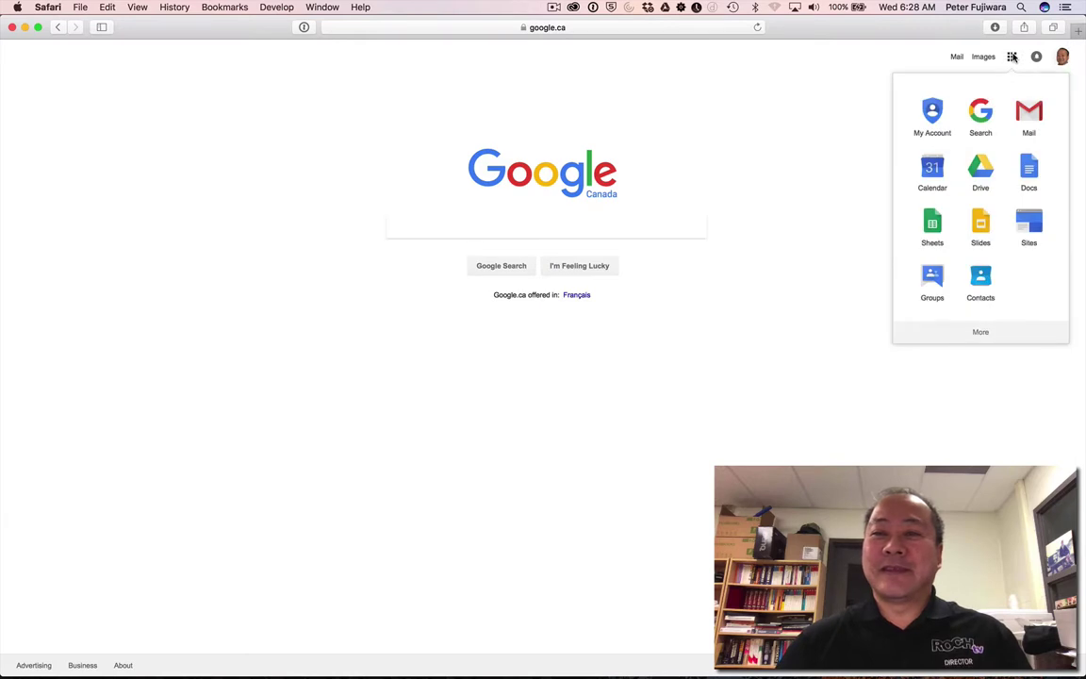
# Open Google Photos and upload the ten images IMG_0172.JPG through IMG_0397.JPG from the Google Album folder
pyautogui.scroll(-5, 973, 259)
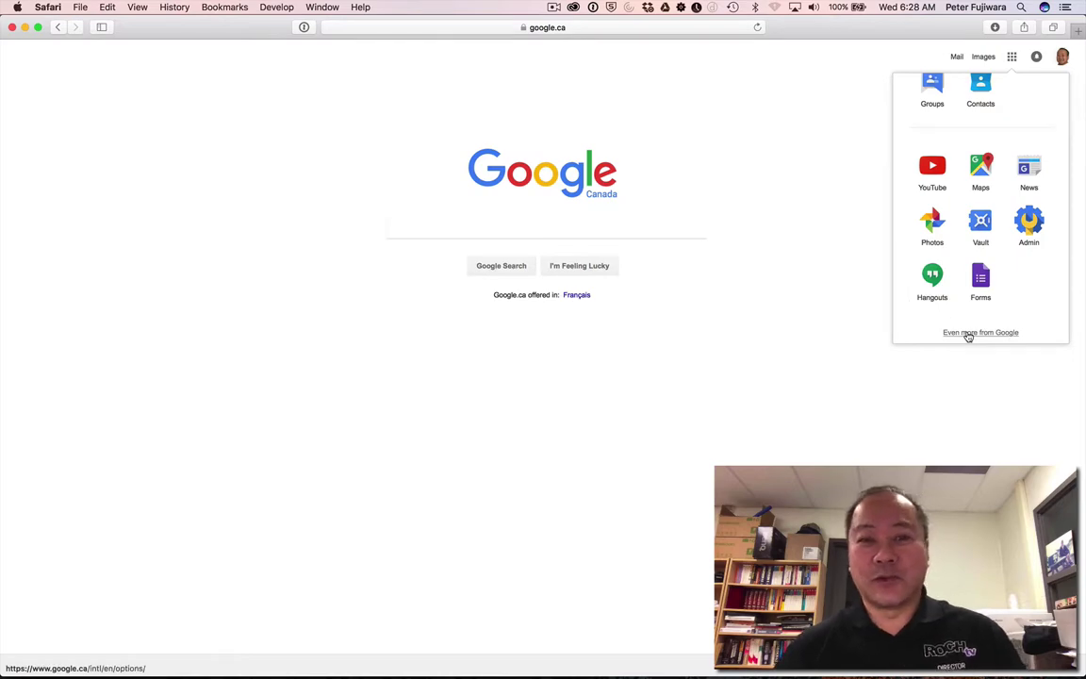
pyautogui.click(929, 226)
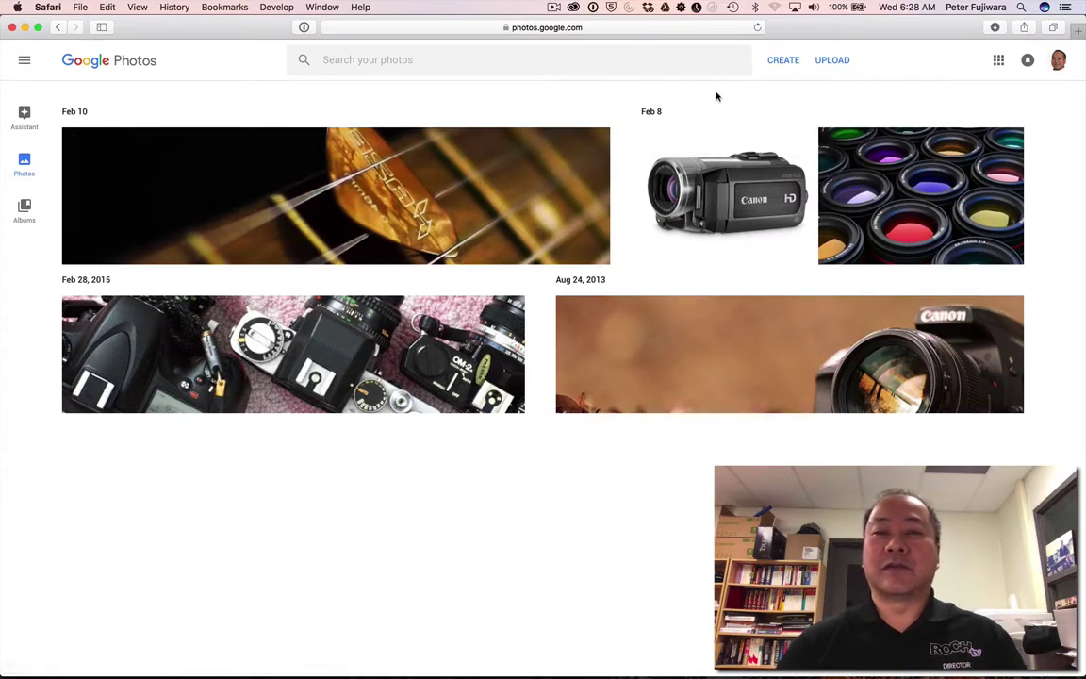
pyautogui.click(833, 62)
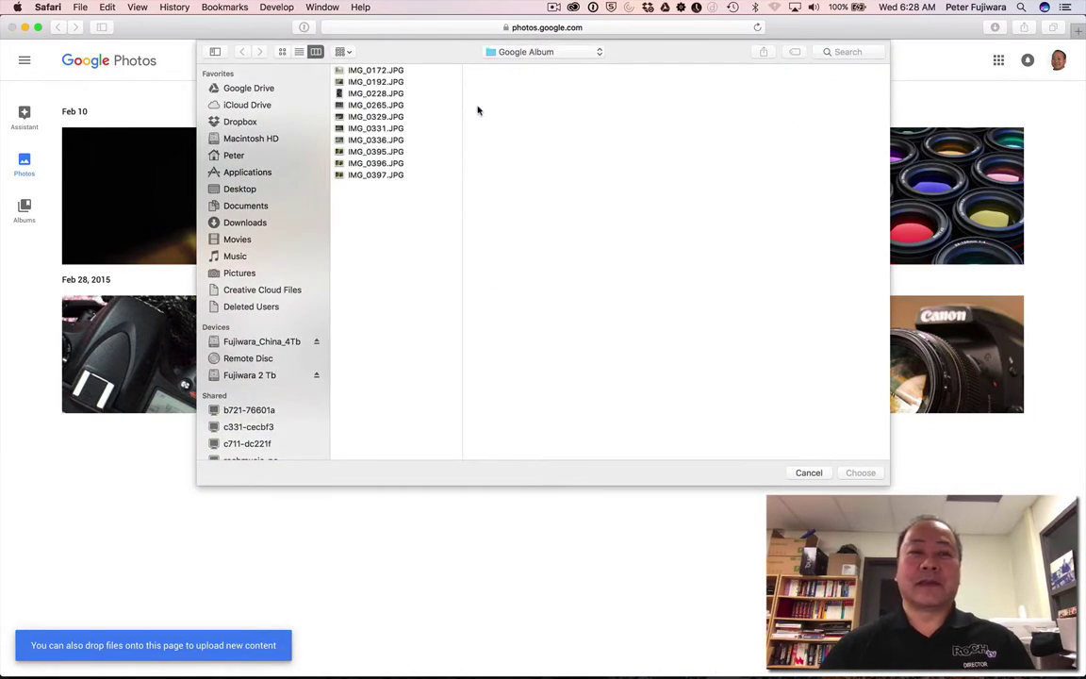
pyautogui.click(365, 70)
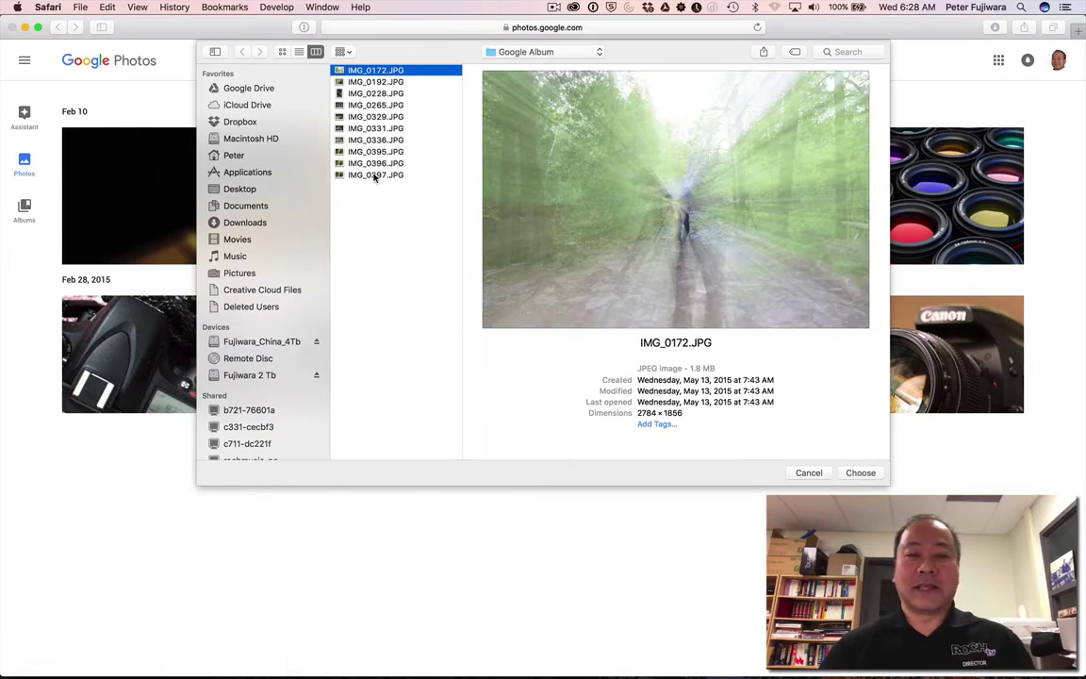
pyautogui.keyDown('shift'); pyautogui.click(374, 176); pyautogui.keyUp('shift')
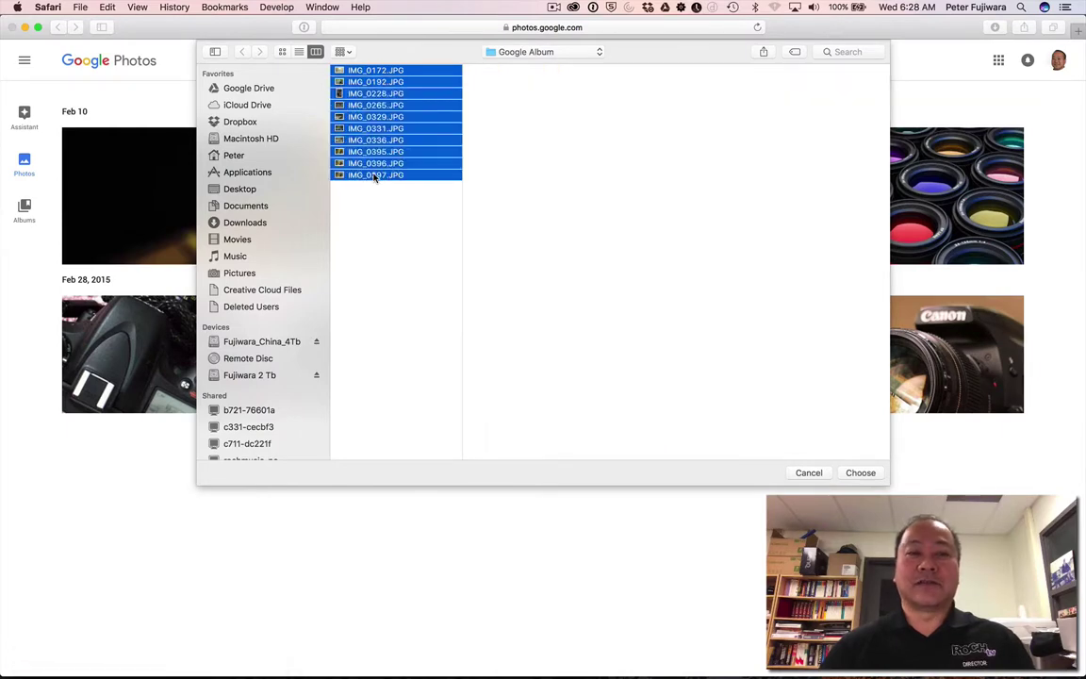
pyautogui.click(859, 472)
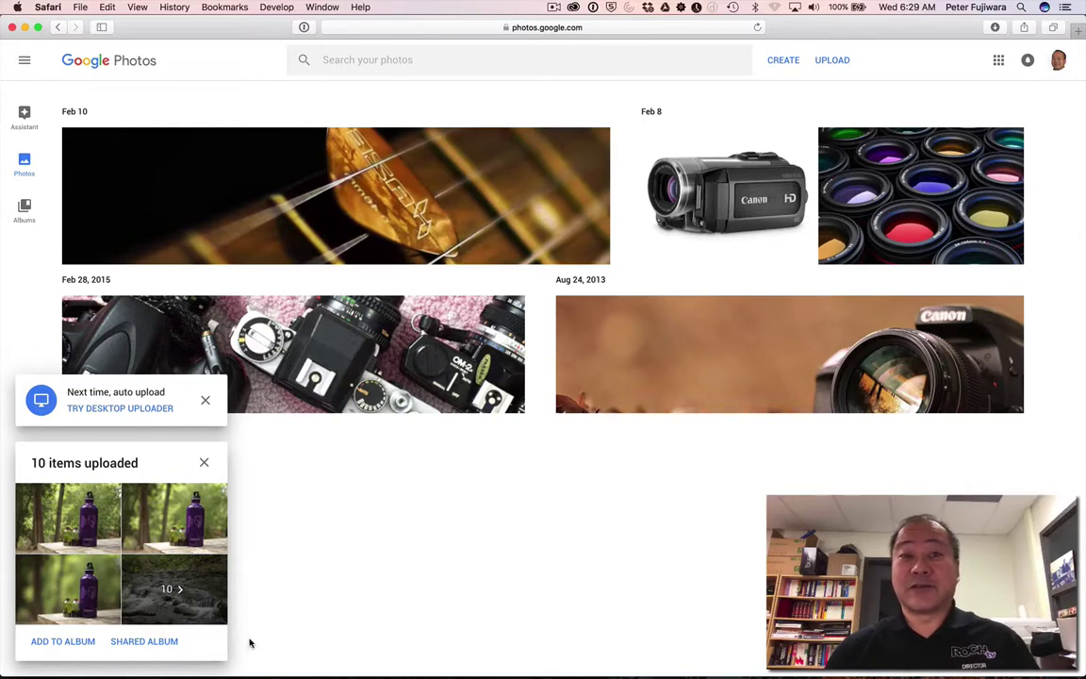
# Add the uploaded photos to a new shared album titled "Hilton Falls"
pyautogui.click(144, 641)
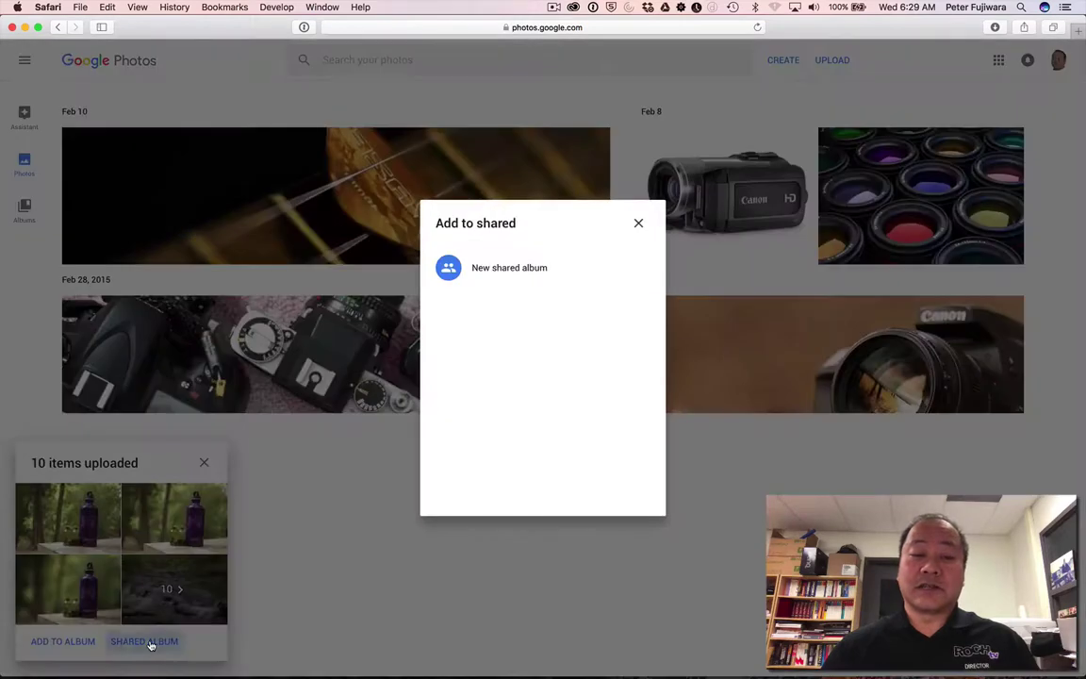
pyautogui.click(492, 269)
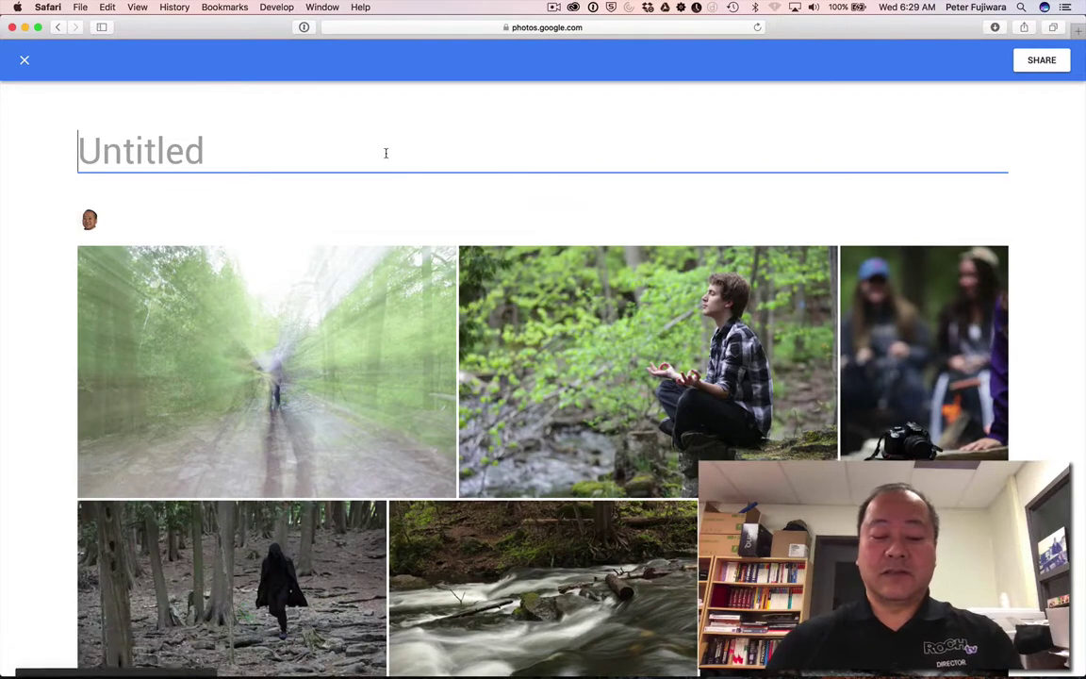
pyautogui.write('Hi')
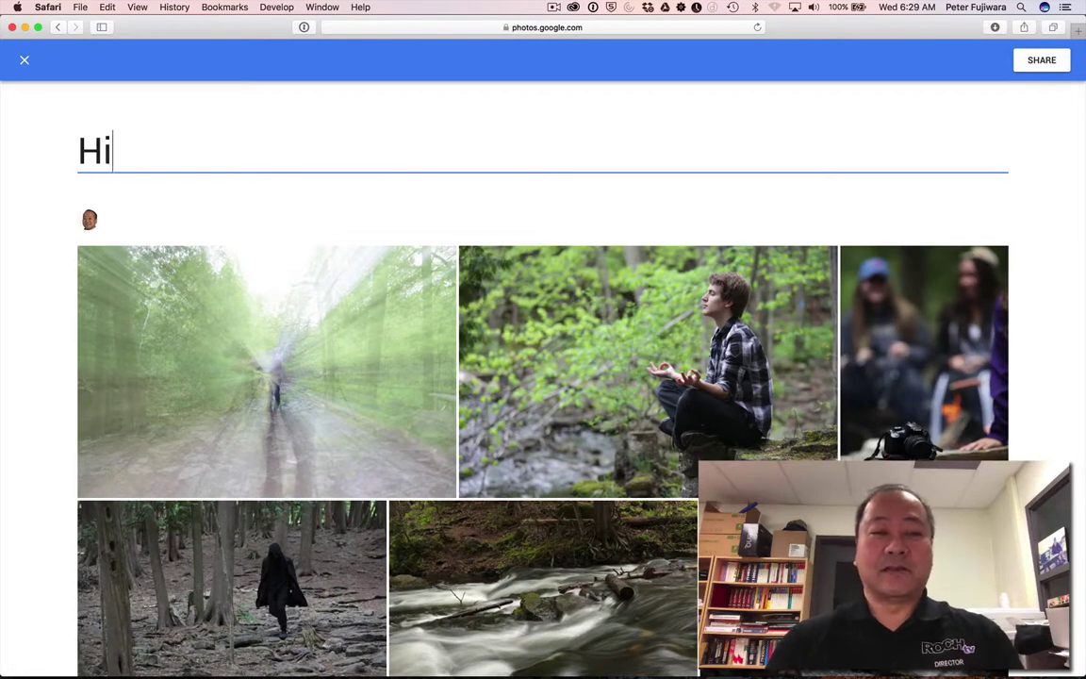
pyautogui.write('lton Falls')
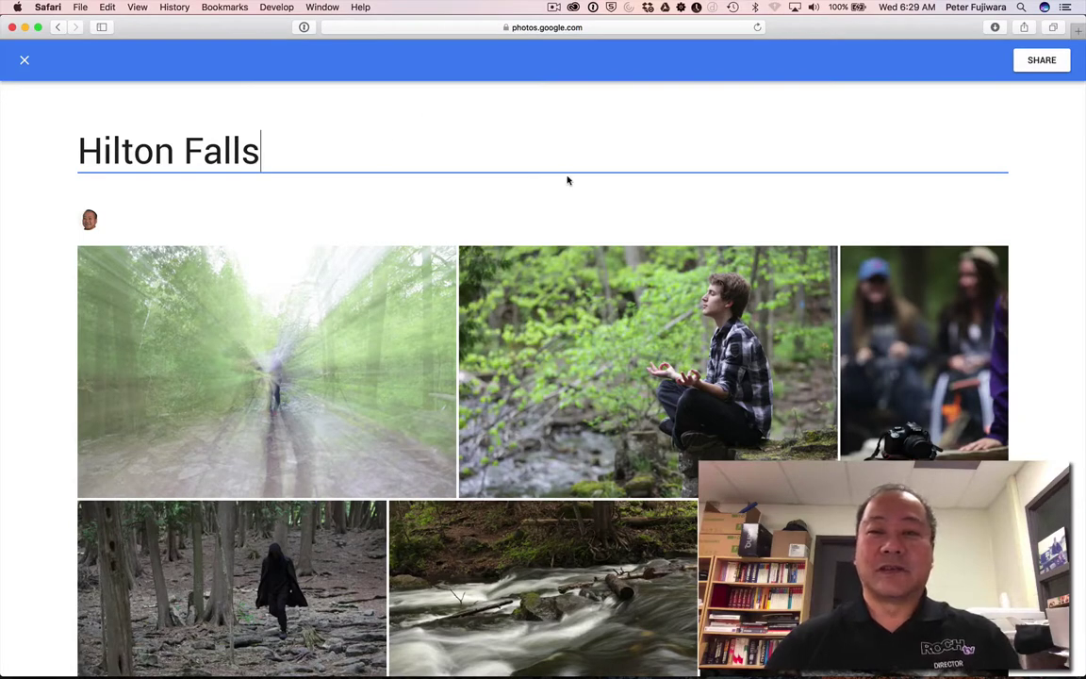
pyautogui.click(585, 209)
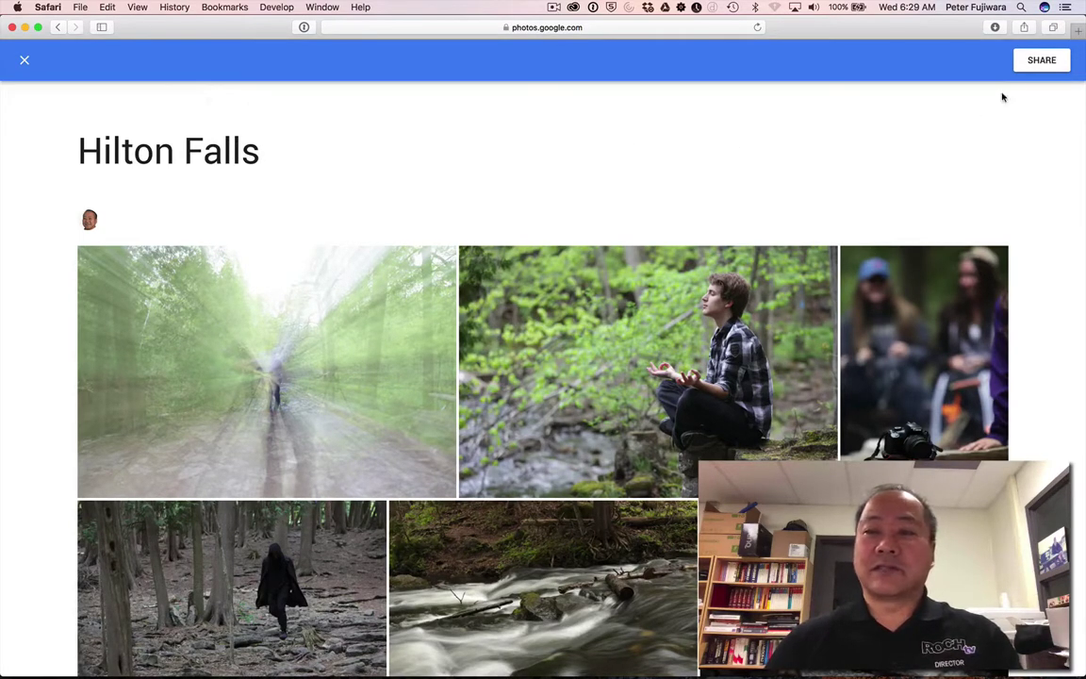
# Share the Hilton Falls album by generating a link, and return to the album
pyautogui.click(1027, 60)
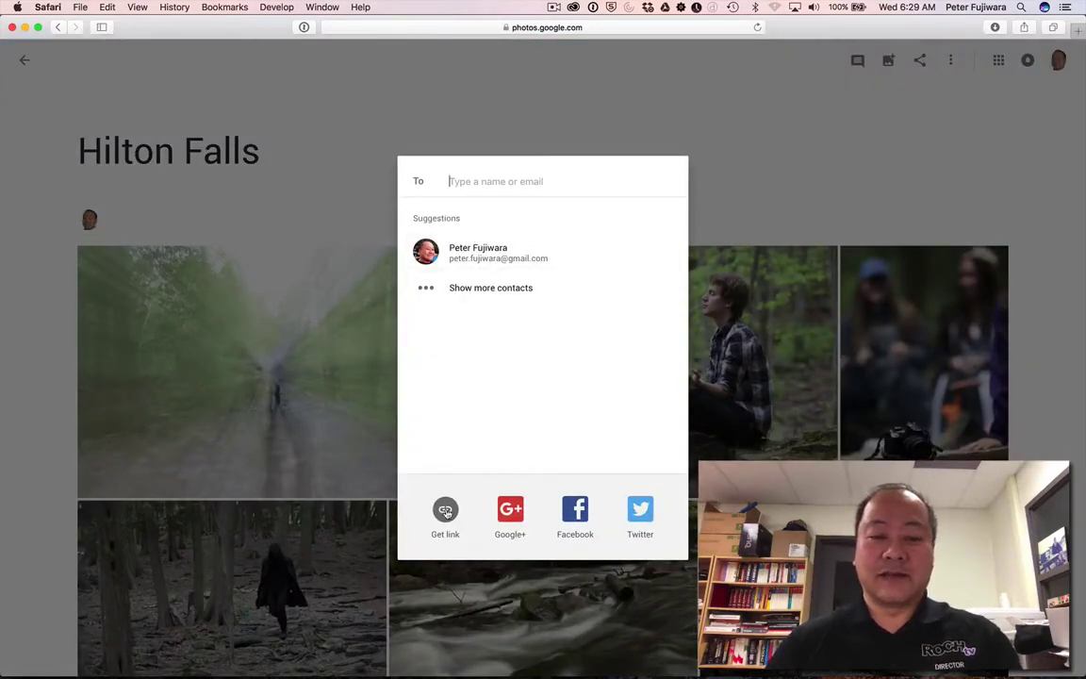
pyautogui.click(445, 510)
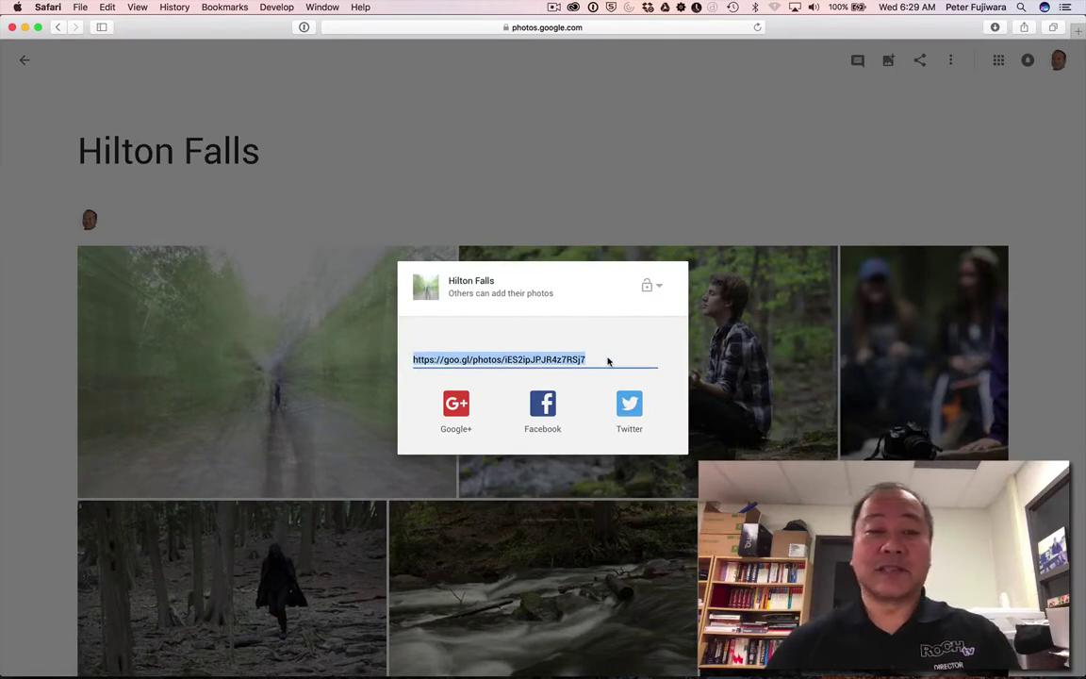
pyautogui.click(600, 193)
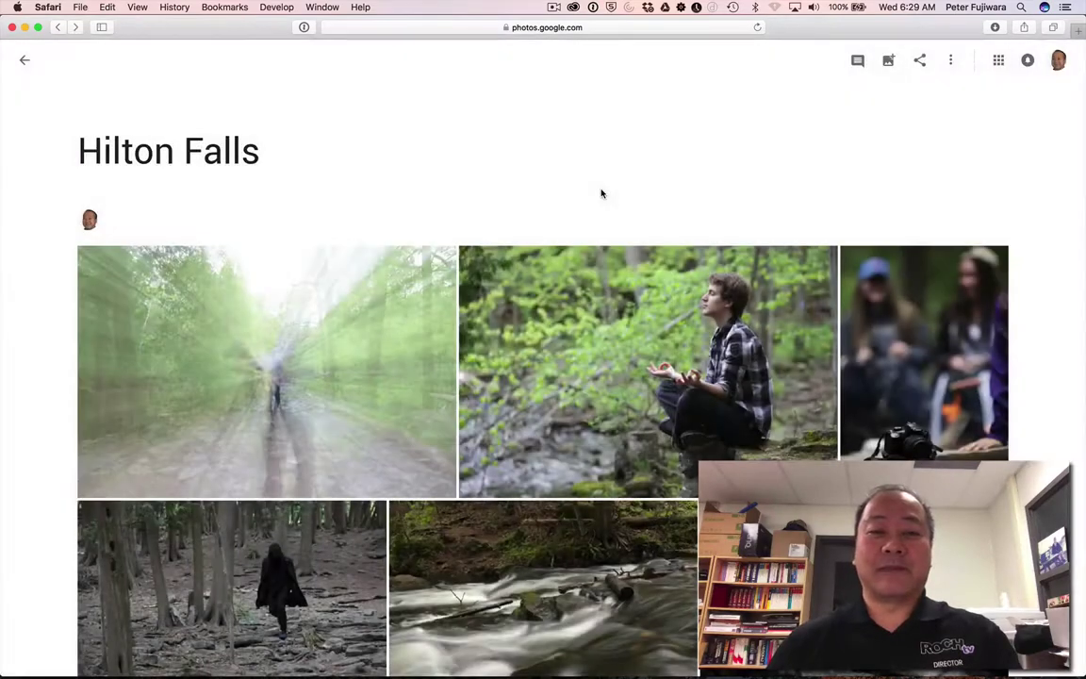
# Open the album's first photo with its info and add the description "Zoom Blur"
pyautogui.click(356, 338)
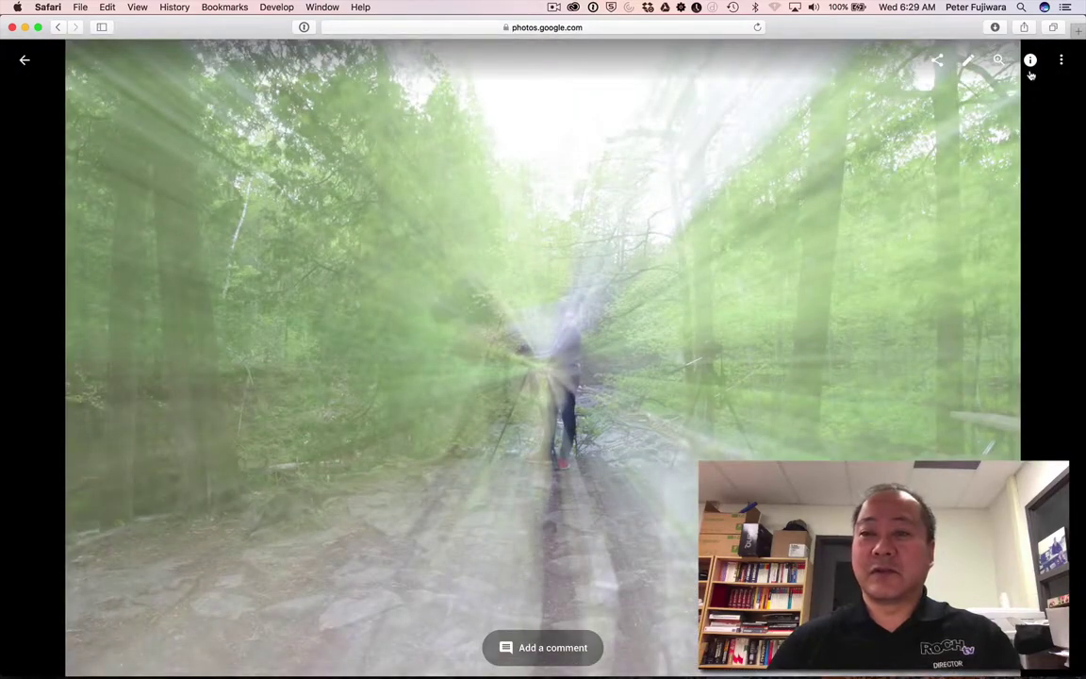
pyautogui.click(1030, 62)
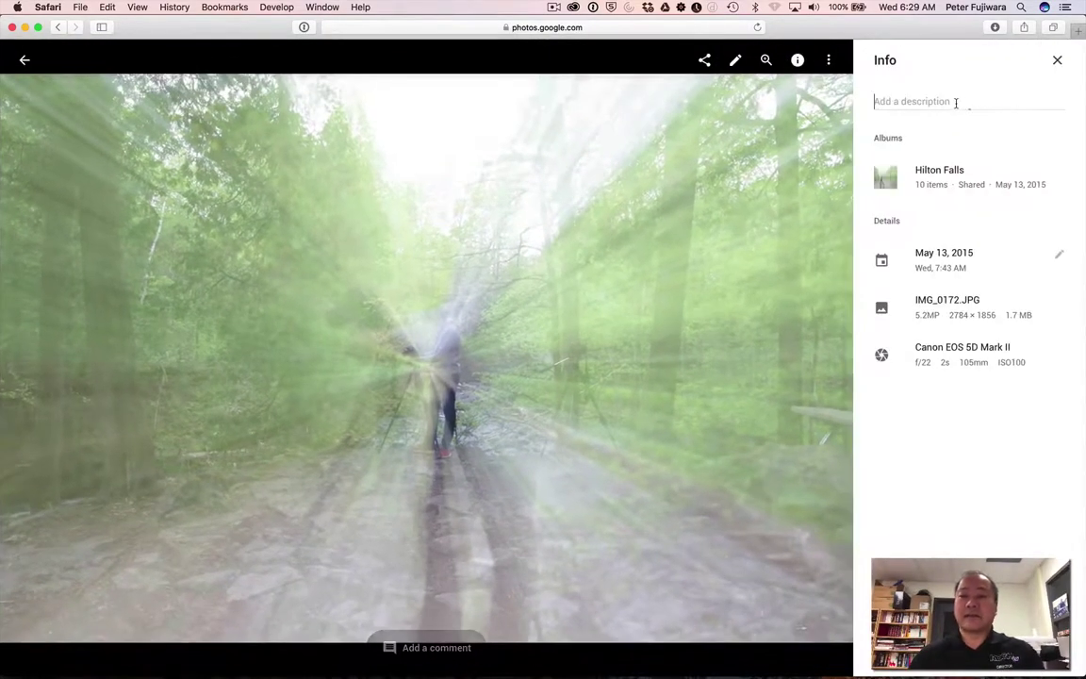
pyautogui.click(955, 104)
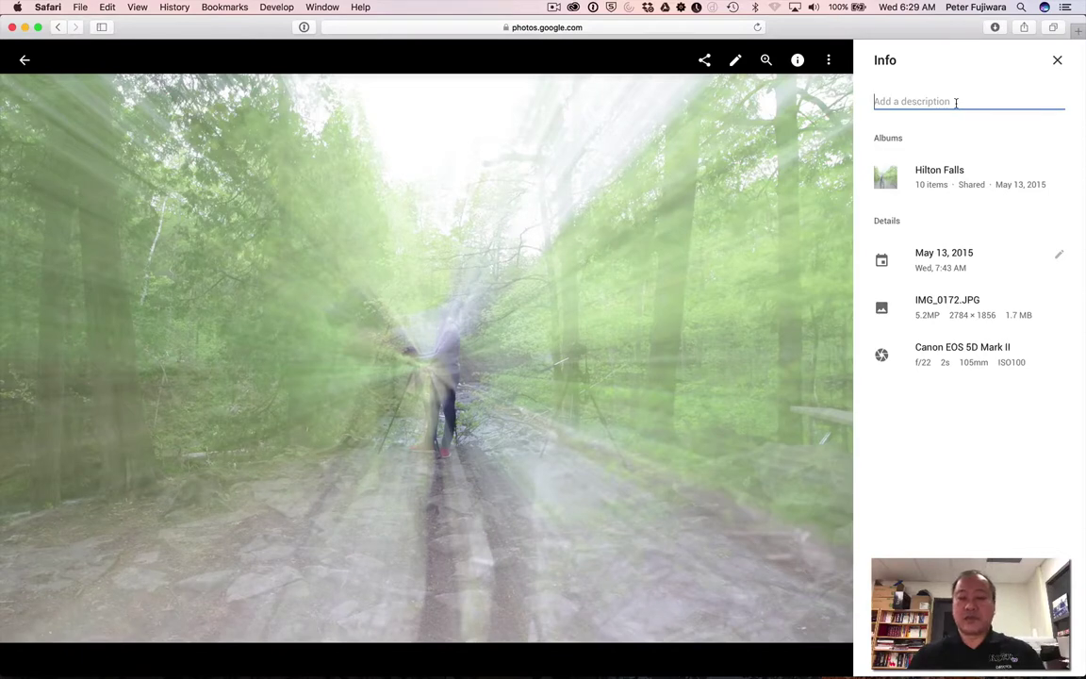
pyautogui.write('Zoom B')
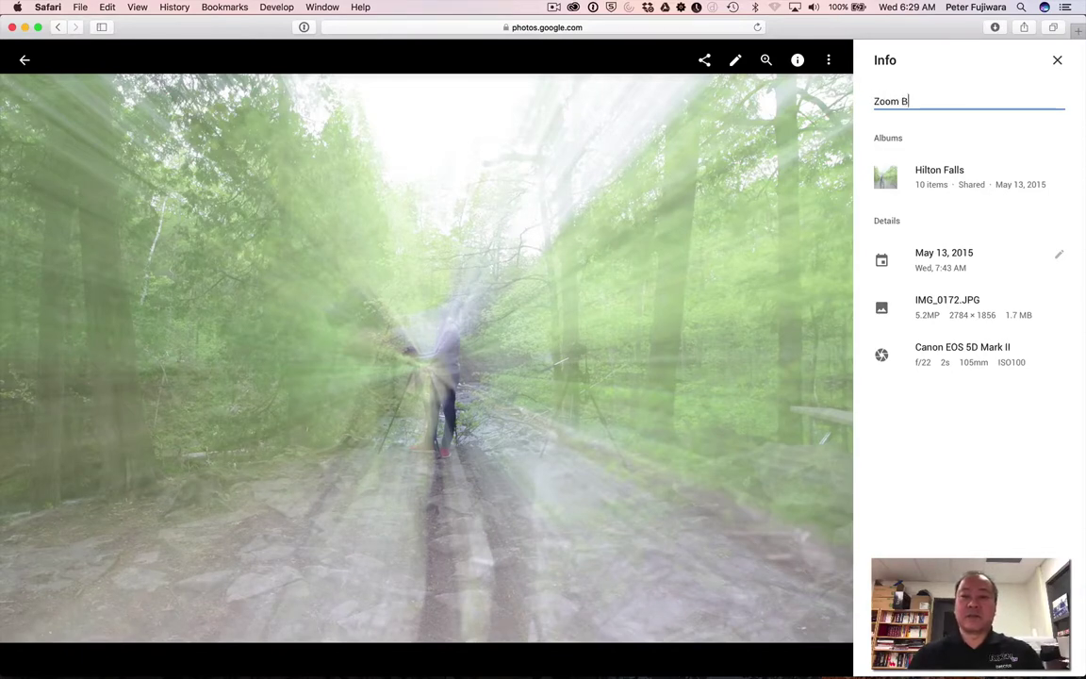
pyautogui.write('lur')
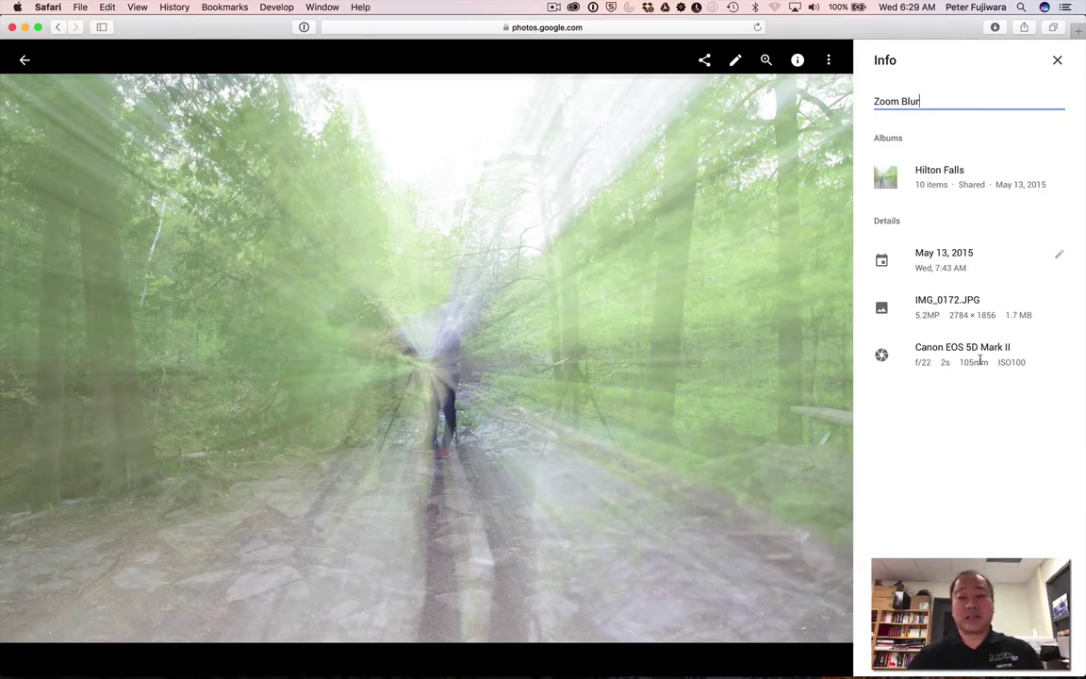
# Go to the next photo, the person sitting by the stream, and describe it as "Meditating"
pyautogui.moveTo(812, 366)
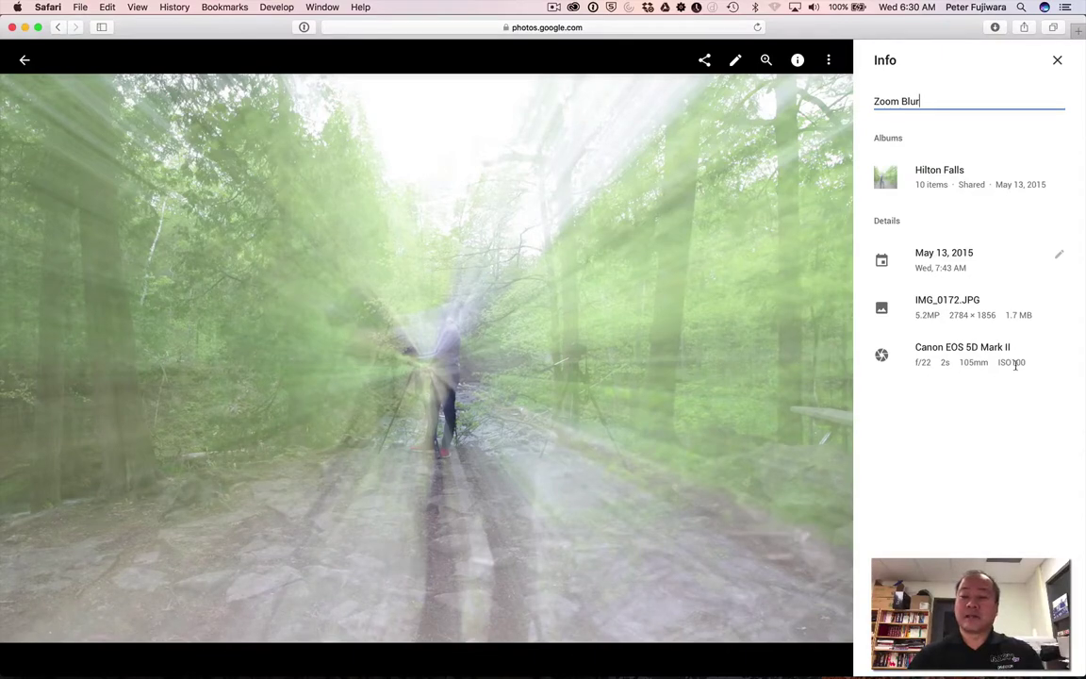
pyautogui.click(815, 358)
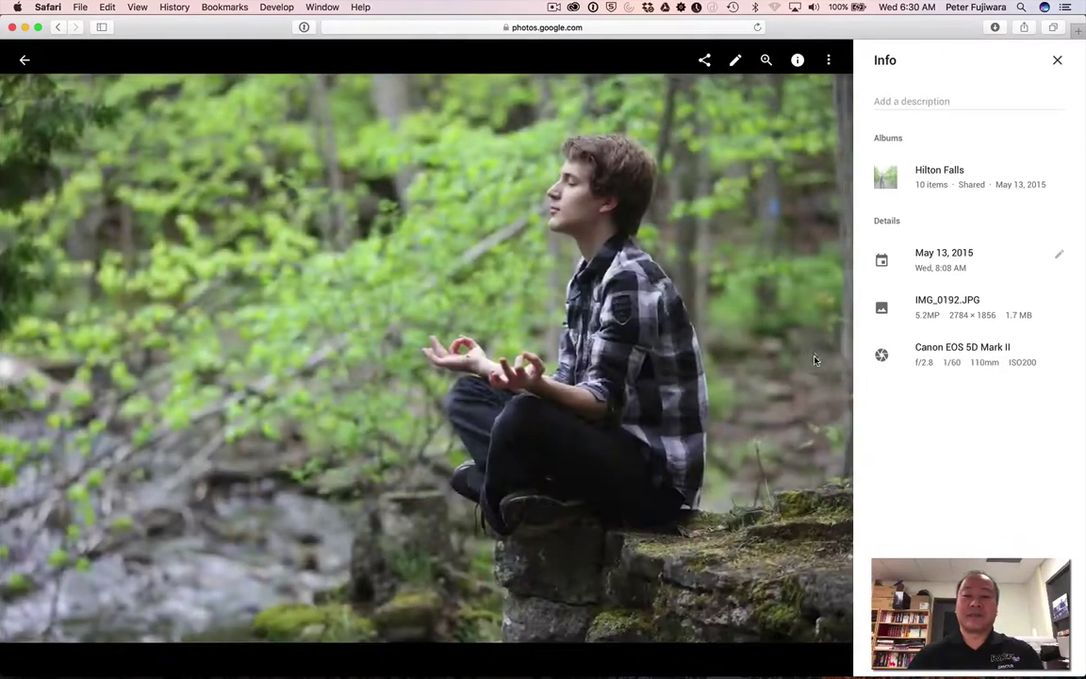
pyautogui.click(886, 103)
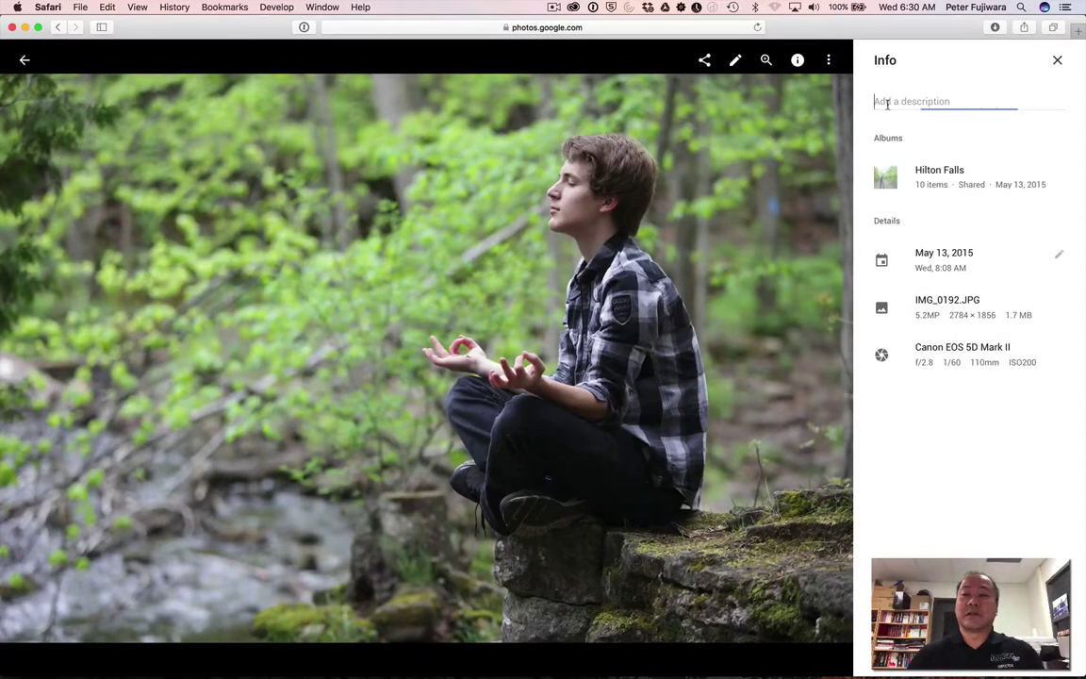
pyautogui.write('Meditating')
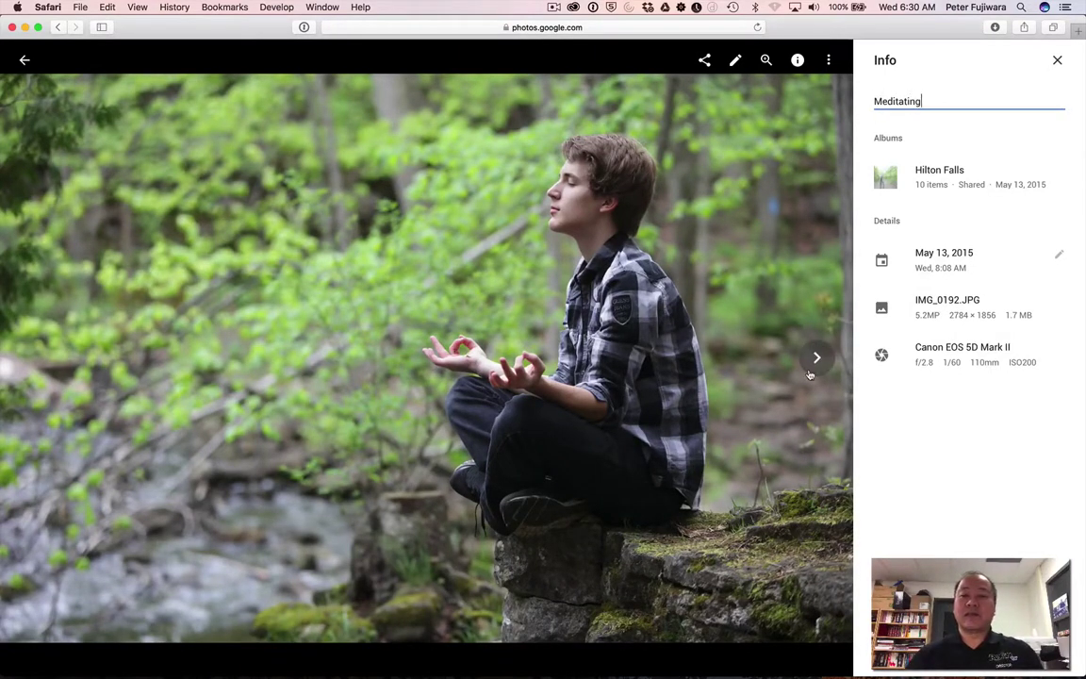
# Browse the following album photos with their camera details, and compare the exposure settings of stream shots IMG_0331.JPG and IMG_0336.JPG
pyautogui.click(816, 362)
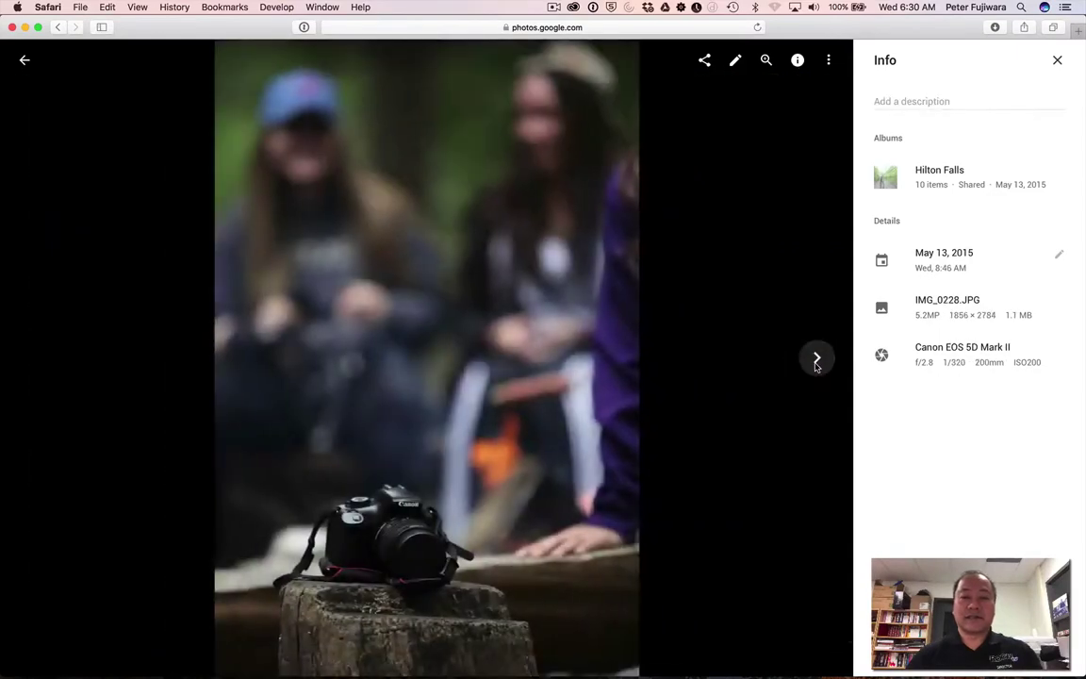
pyautogui.click(816, 362)
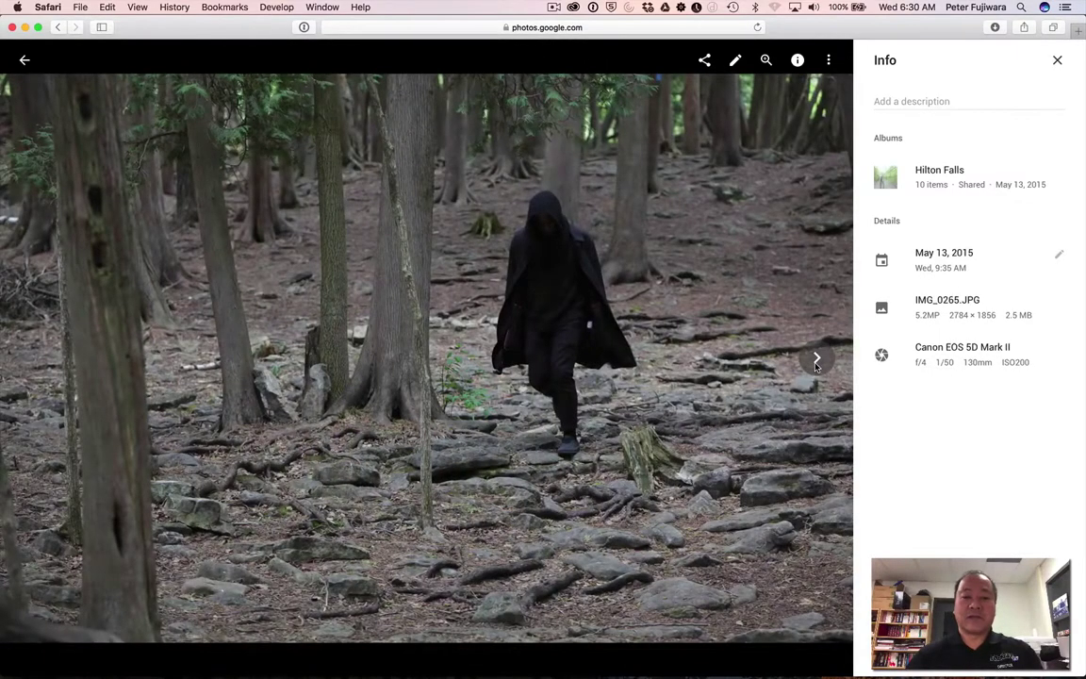
pyautogui.click(816, 362)
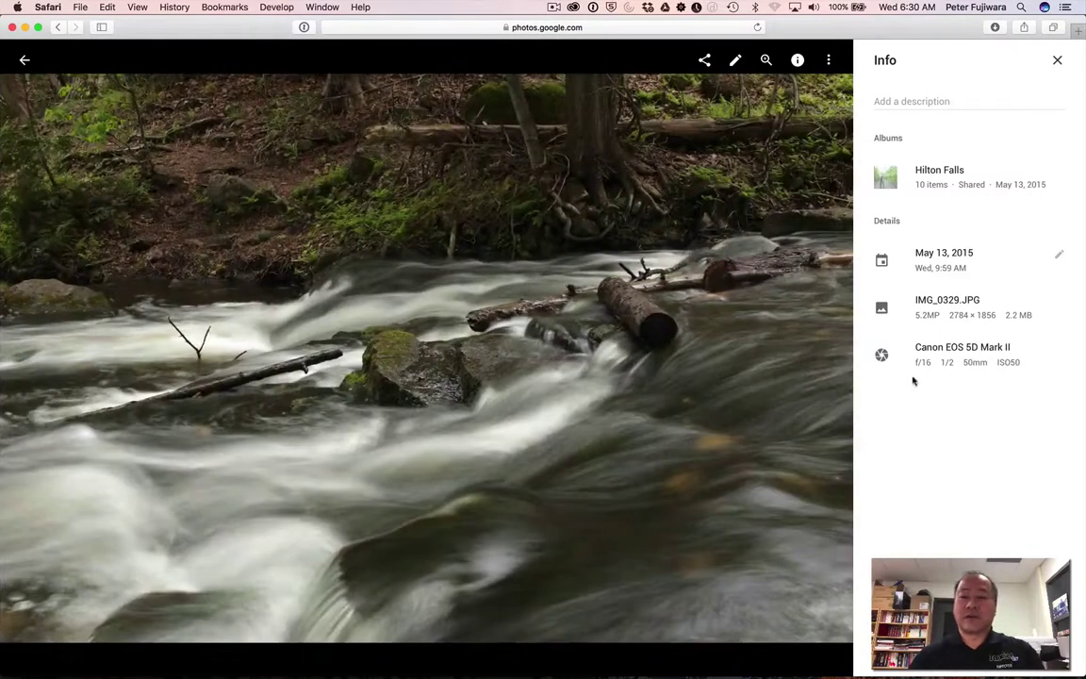
pyautogui.click(817, 358)
pyautogui.click(817, 357)
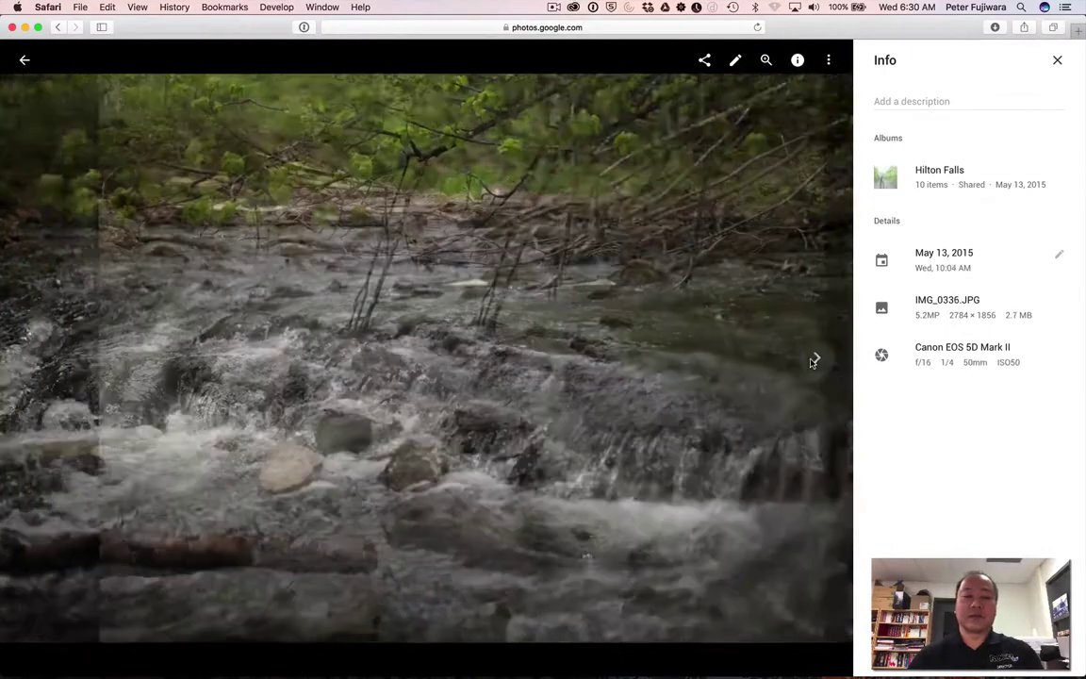
pyautogui.click(817, 358)
pyautogui.click(33, 355)
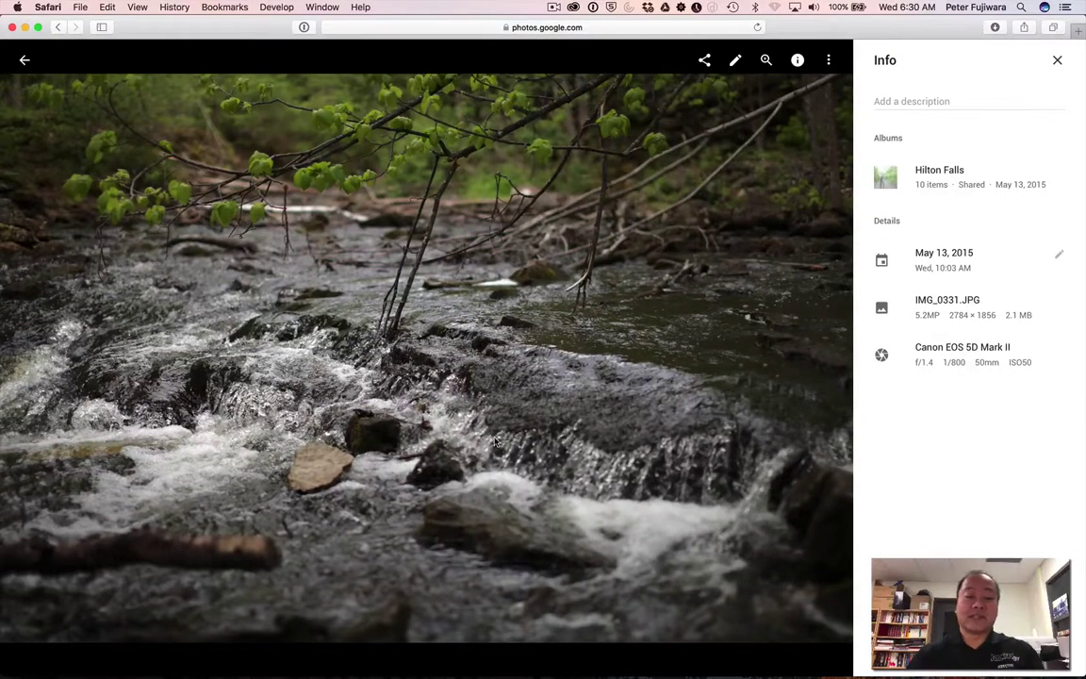
pyautogui.click(815, 356)
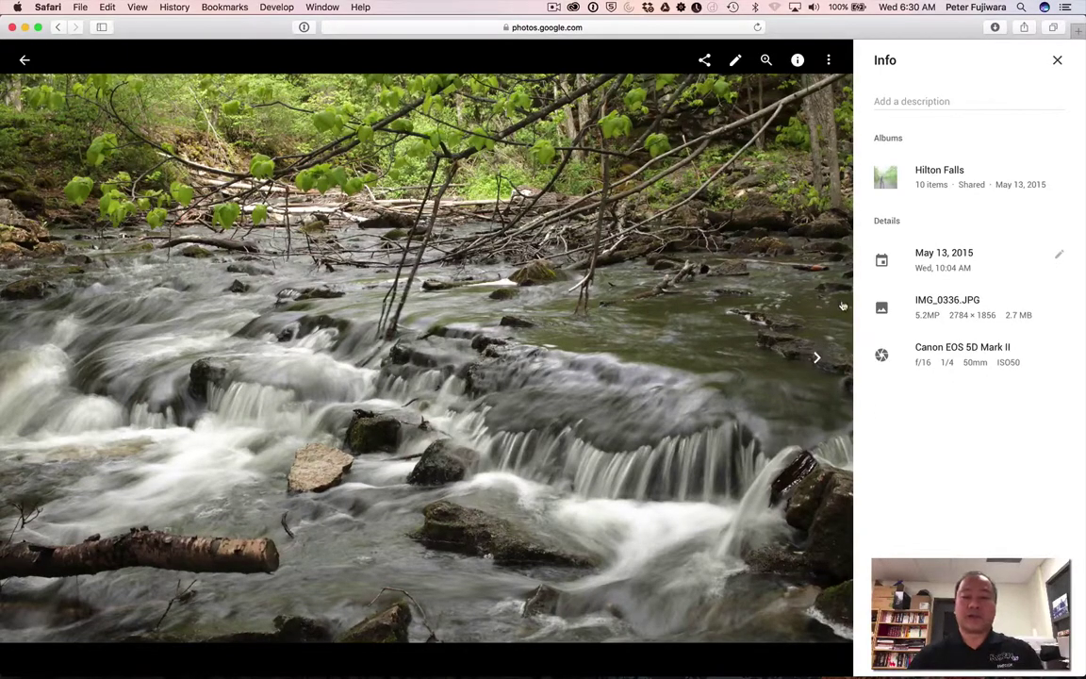
# Compare background blur and aperture settings across the three bottle photos IMG_0395.JPG, IMG_0396.JPG and IMG_0397.JPG
pyautogui.click(816, 357)
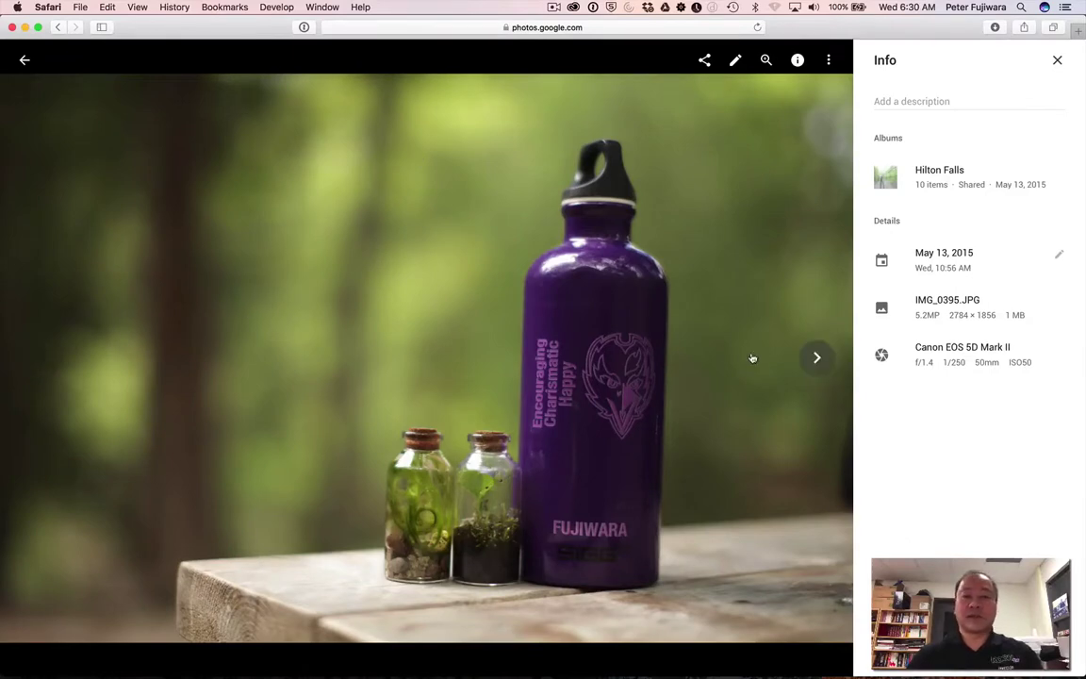
pyautogui.click(816, 358)
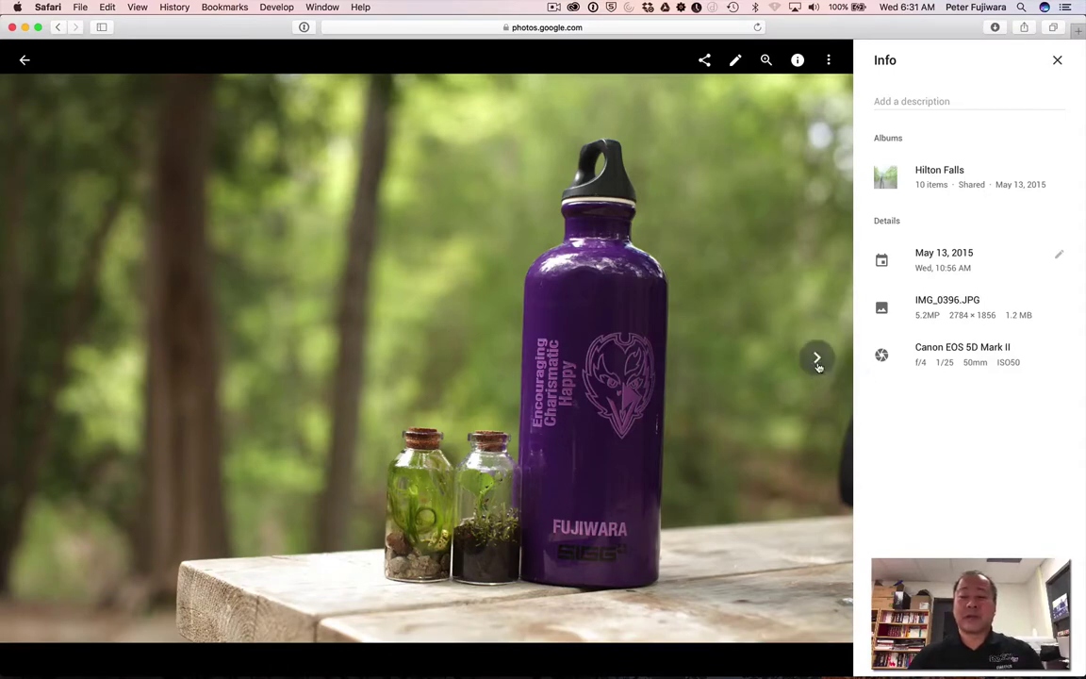
pyautogui.click(818, 360)
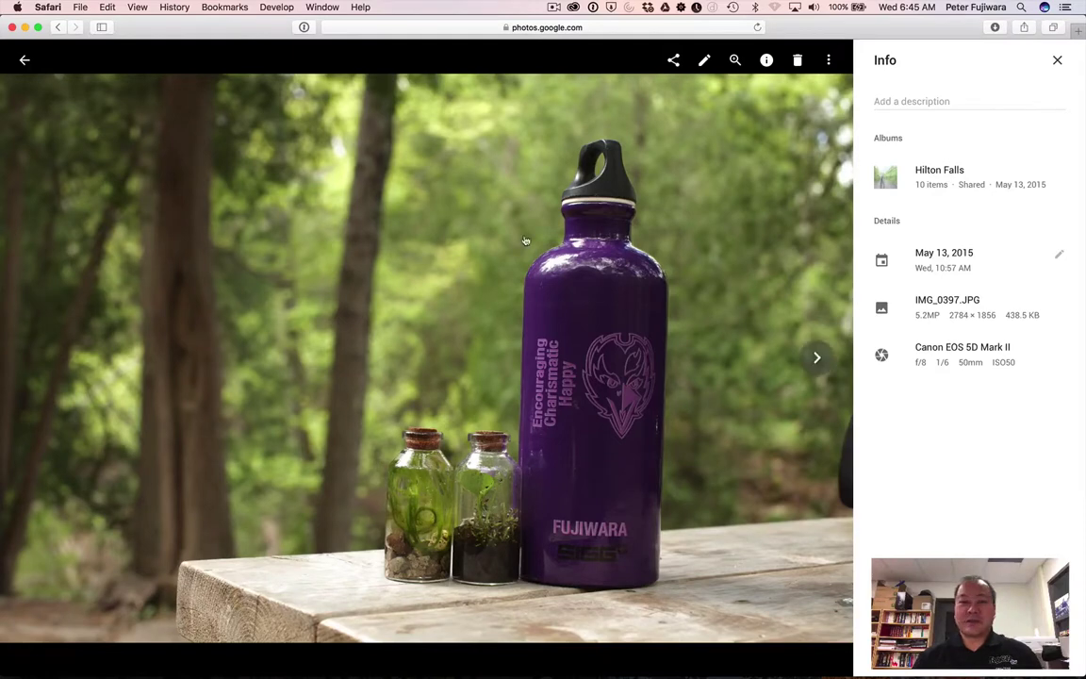
pyautogui.click(37, 360)
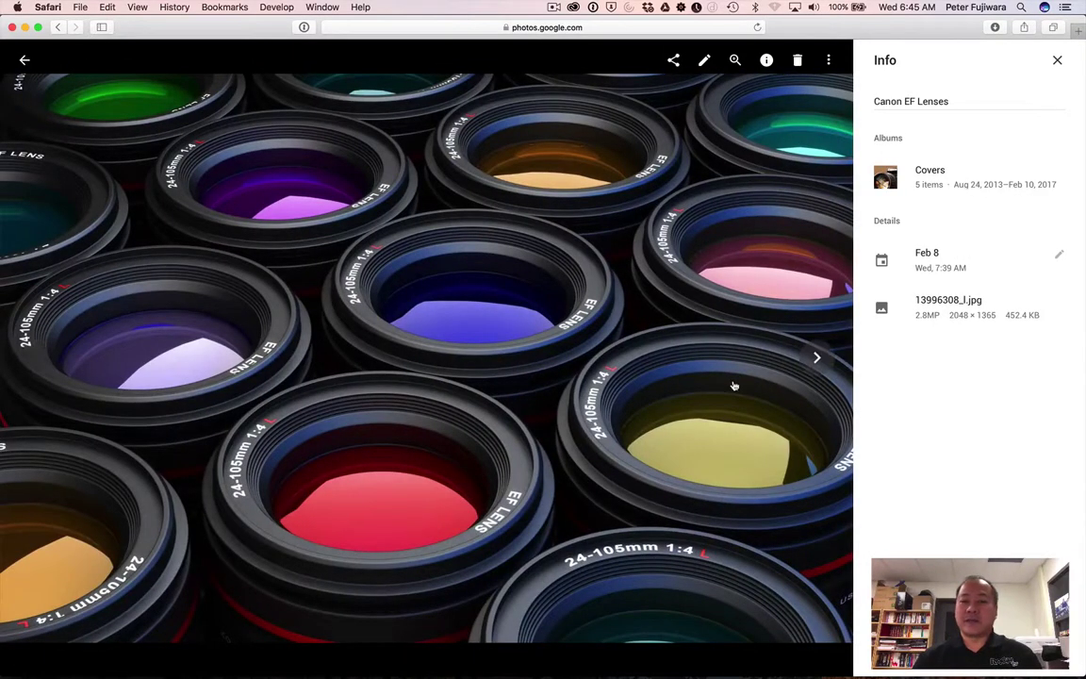
pyautogui.click(816, 362)
pyautogui.click(816, 362)
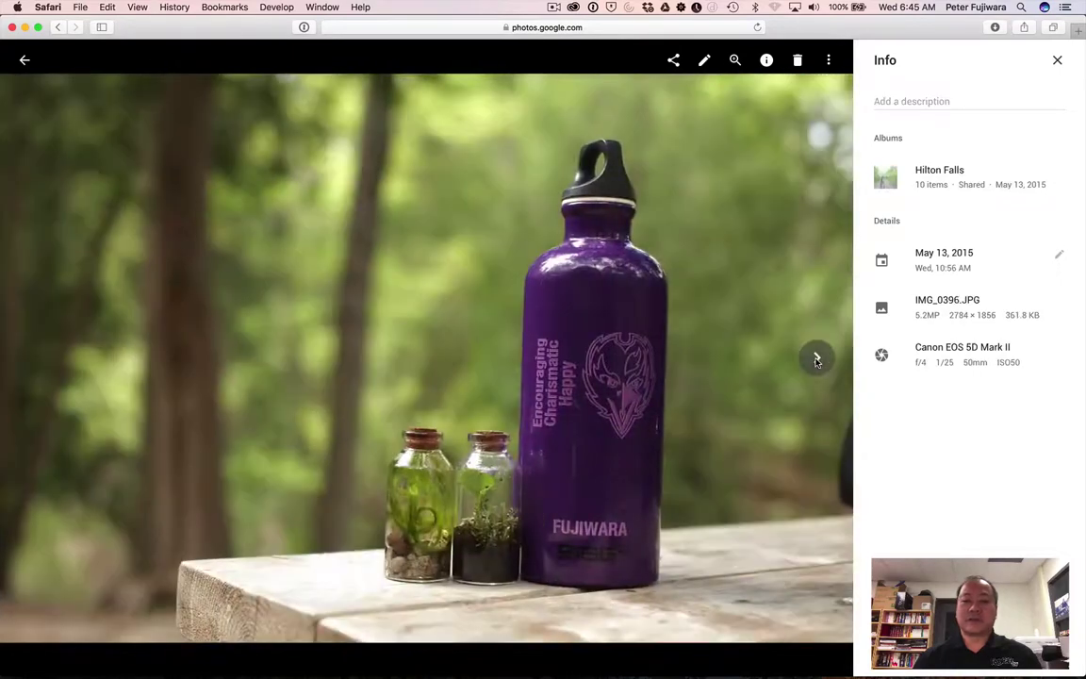
pyautogui.click(817, 360)
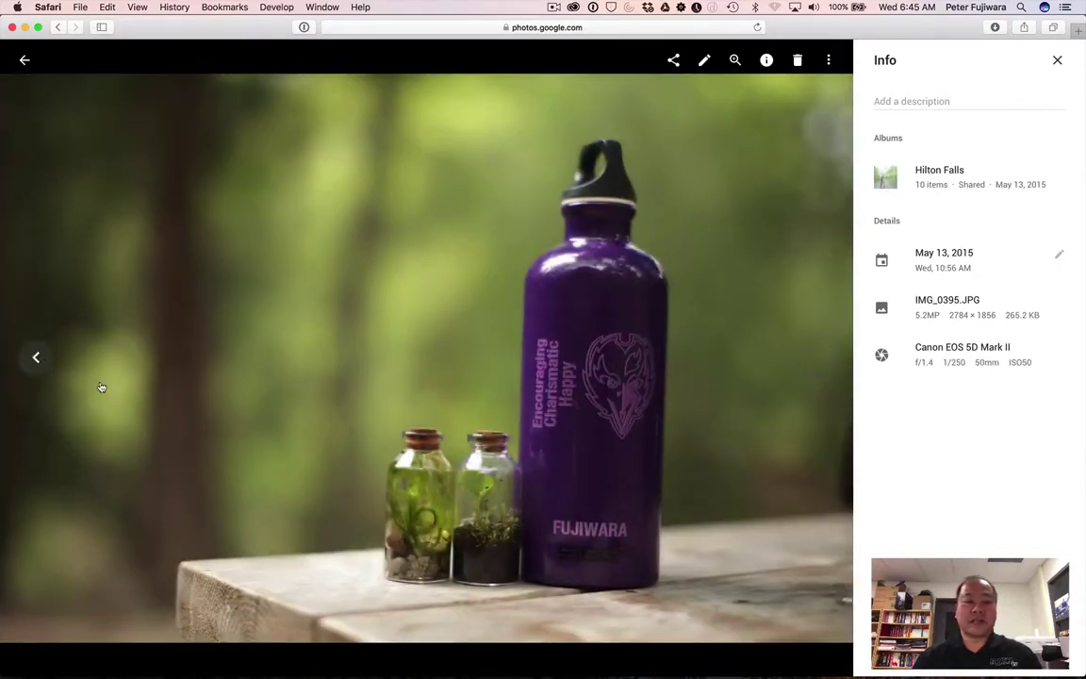
# Go back to the bottle photo IMG_0396.JPG and add the description "Best Photograph - Shallow D of F"
pyautogui.click(35, 356)
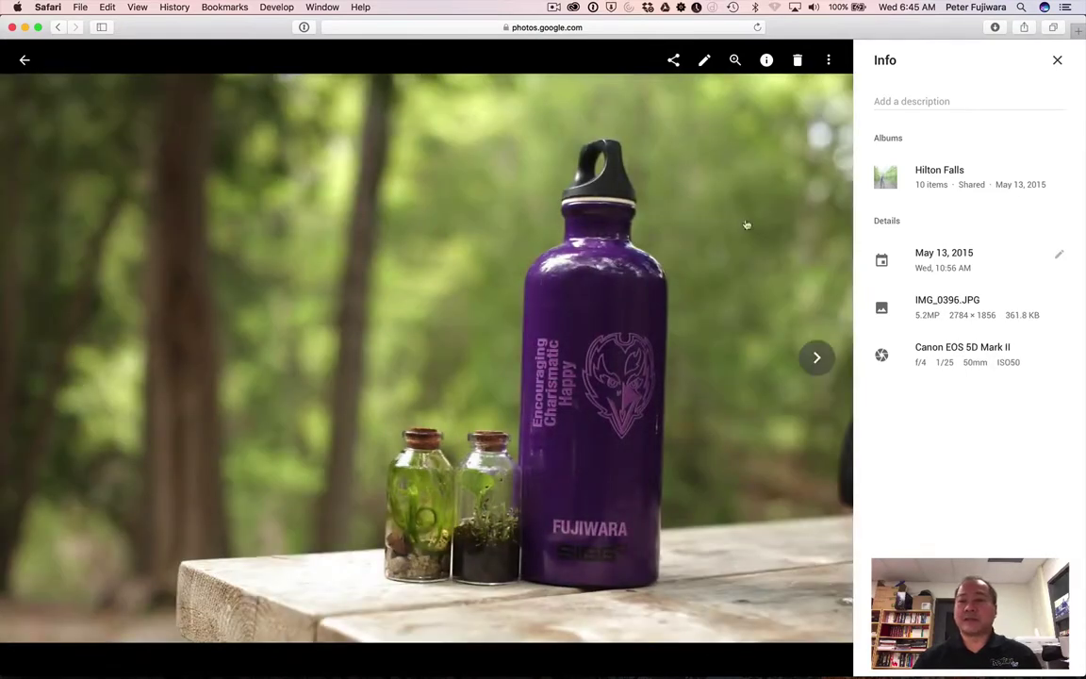
pyautogui.click(876, 101)
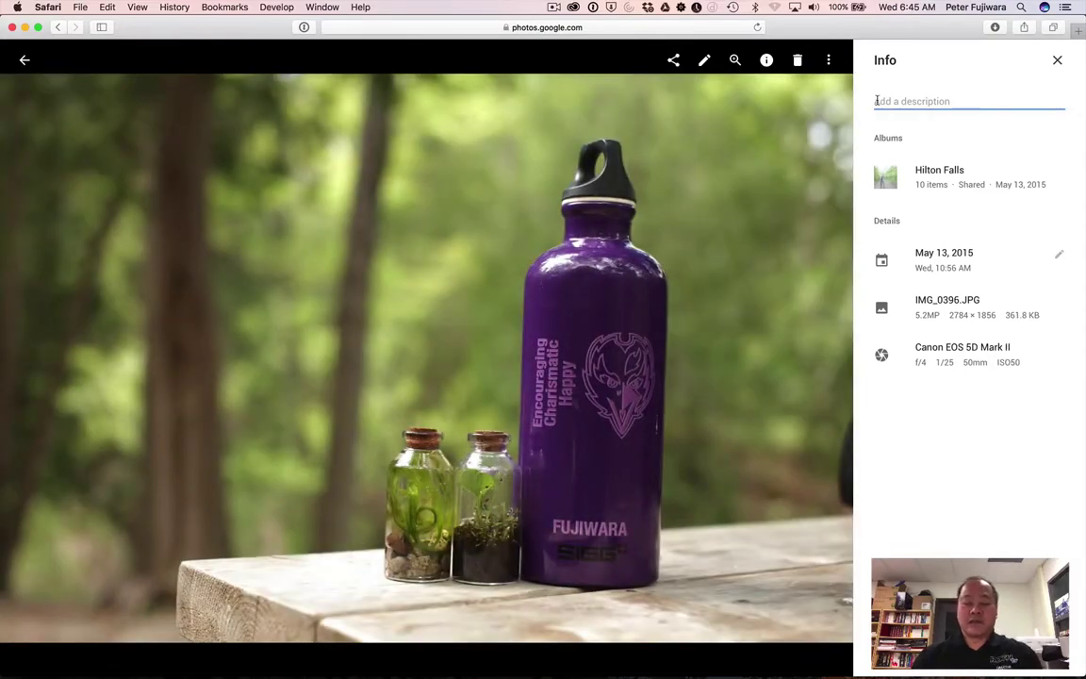
pyautogui.write('Best P')
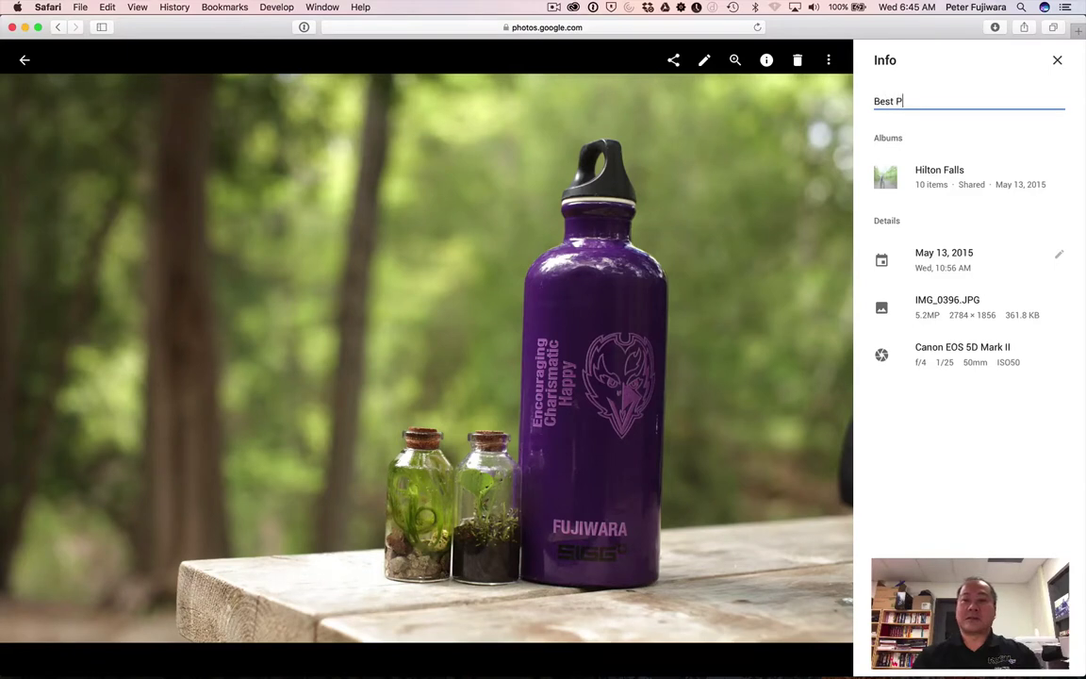
pyautogui.write('hotograph')
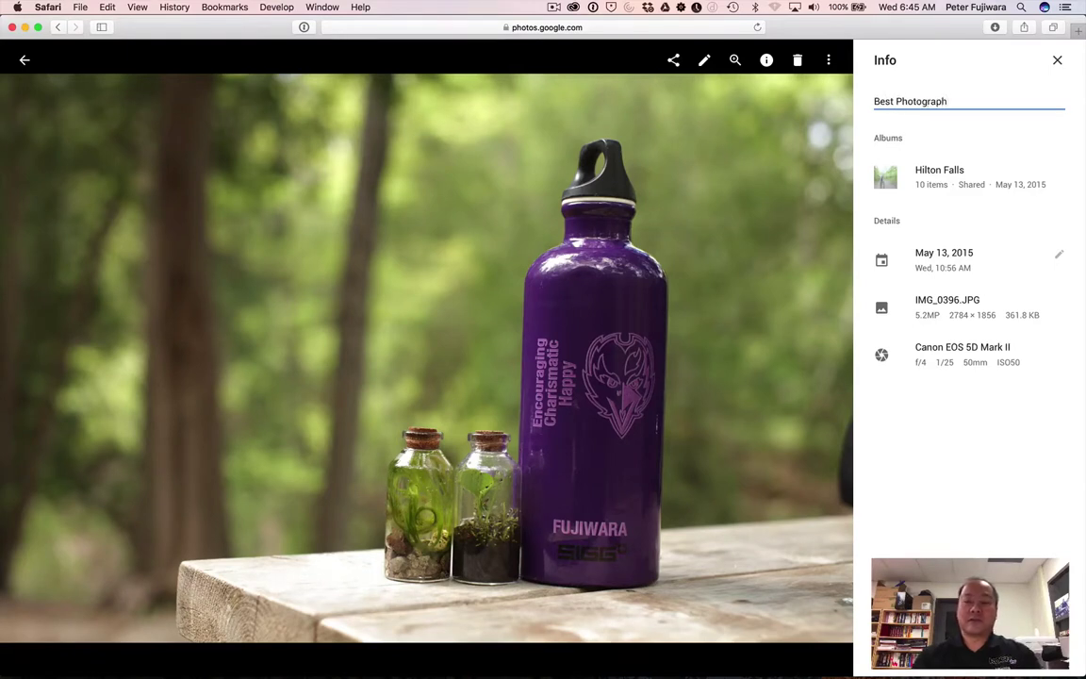
pyautogui.write(' - ')
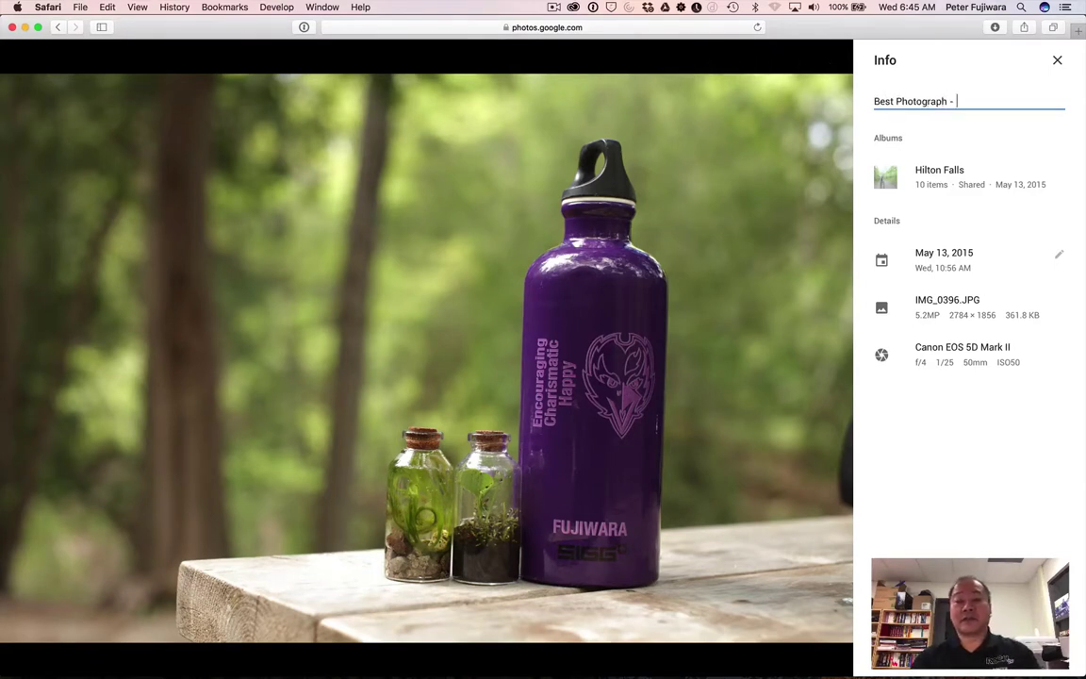
pyautogui.write('S')
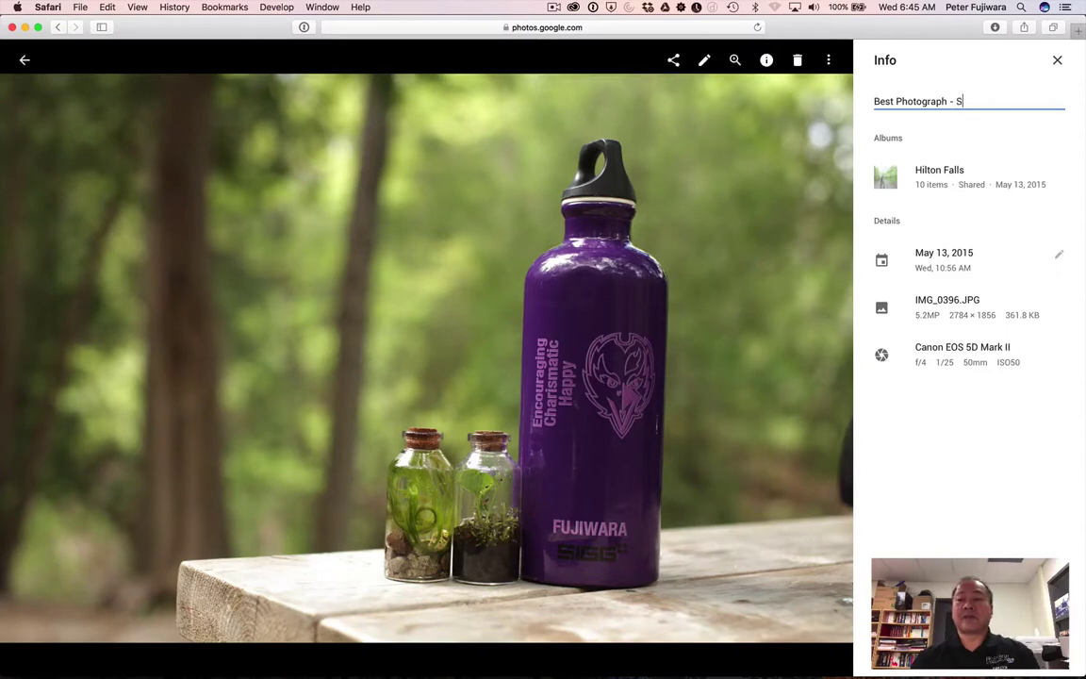
pyautogui.write('hallow ')
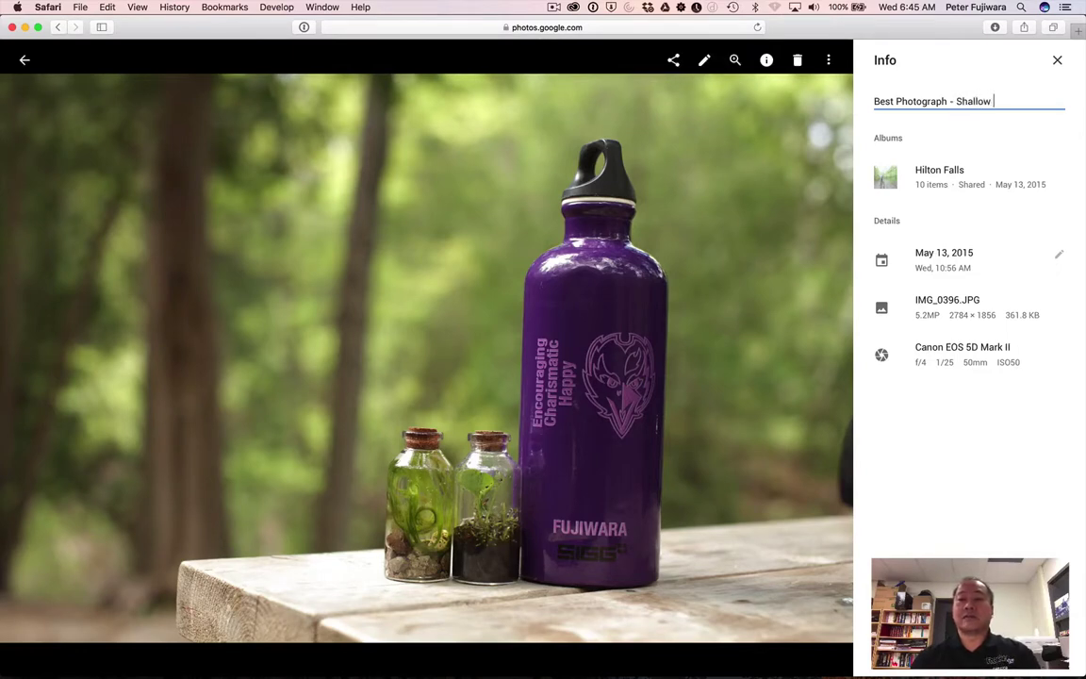
pyautogui.write('D ')
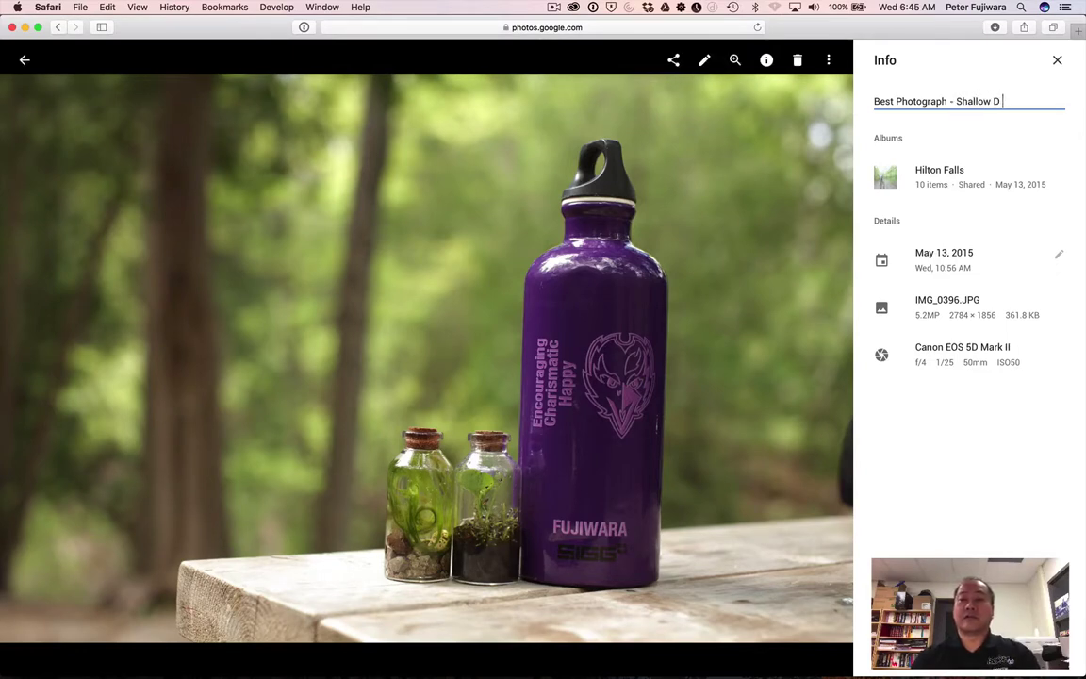
pyautogui.write('of F')
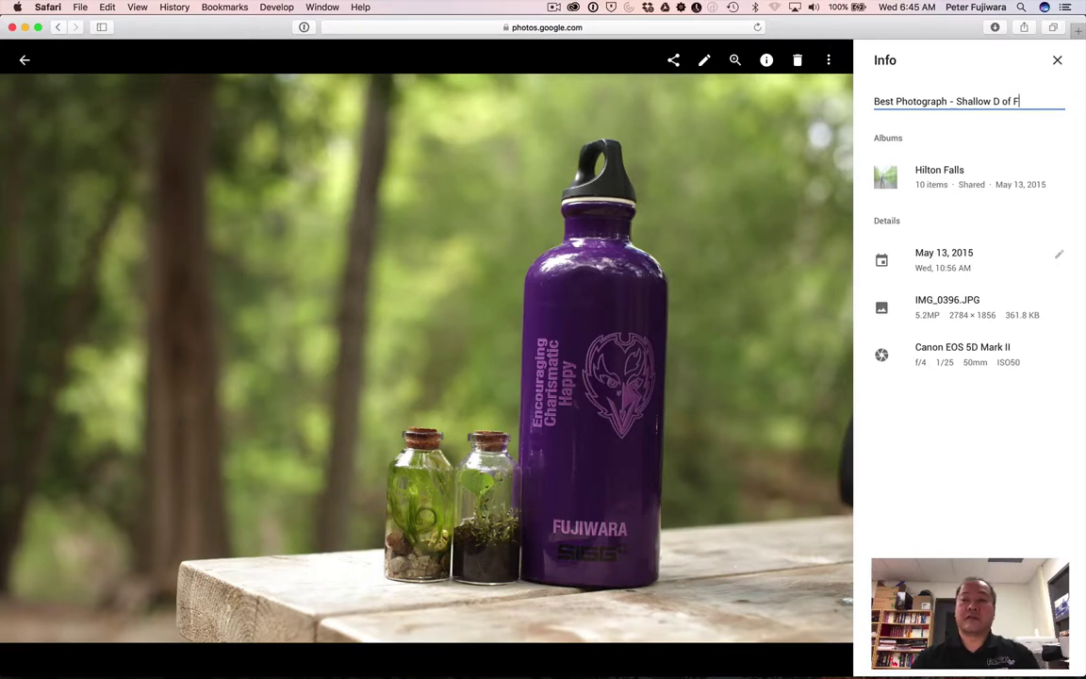